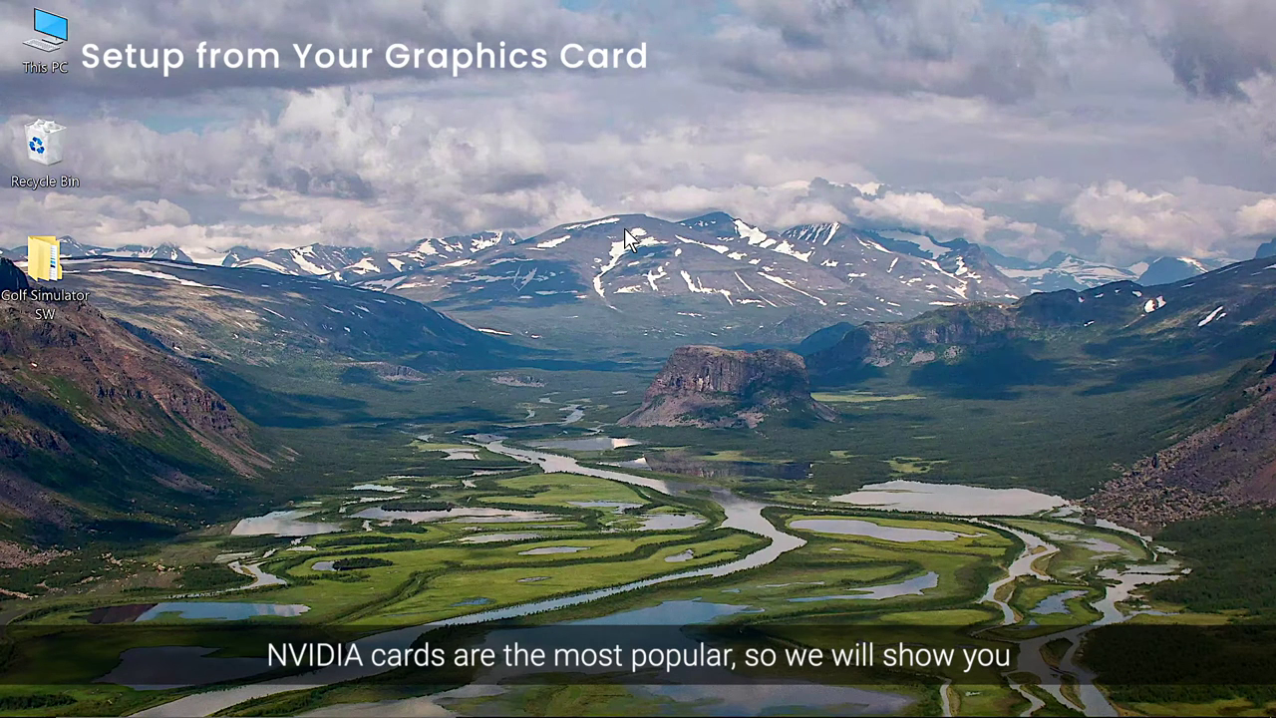
Open NVIDIA Control Panel's Change resolution page for the BenQ PJ and its Customize options.
{"action": "right_click", "coordinate": [624, 227]}
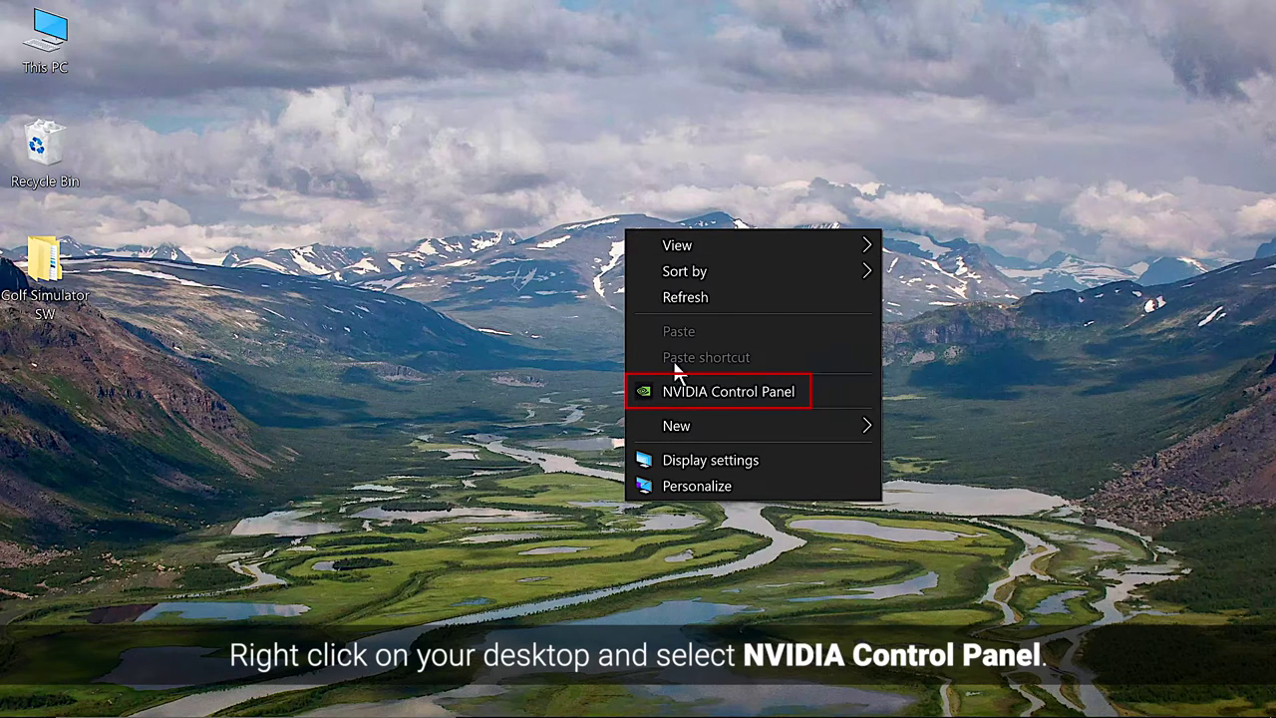
{"action": "left_click", "coordinate": [679, 389]}
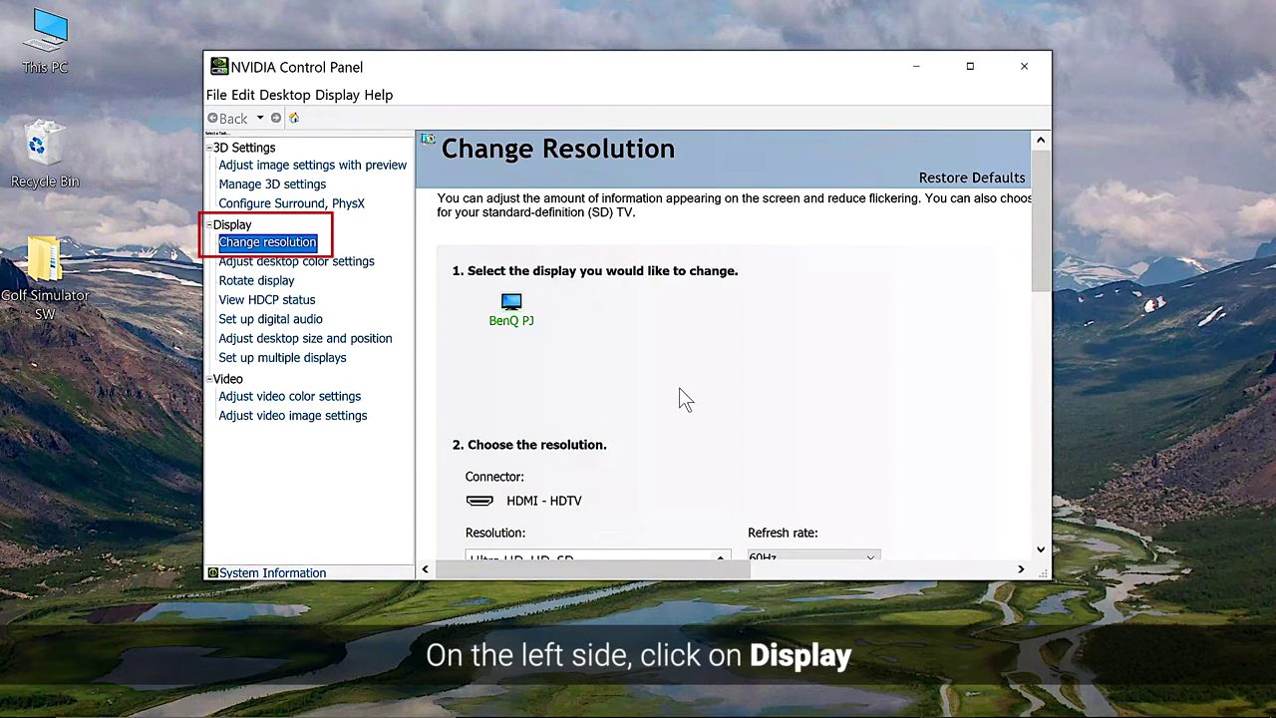
{"action": "left_click", "coordinate": [300, 243]}
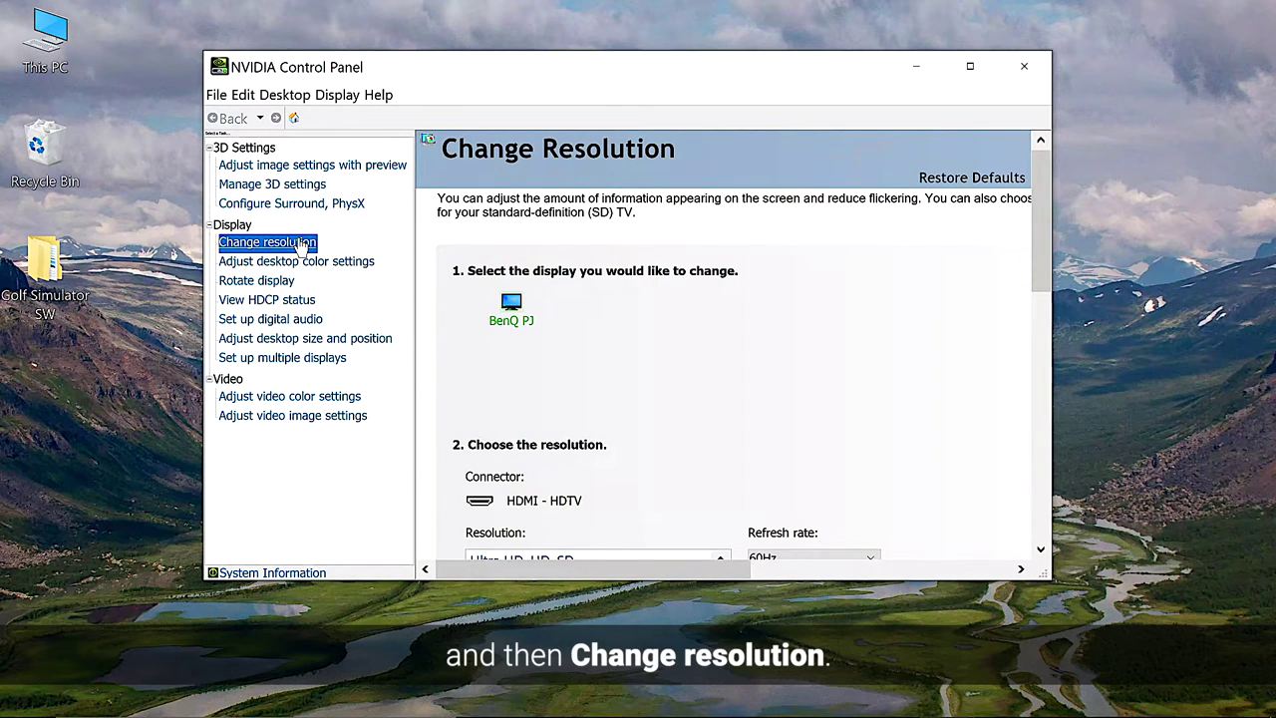
{"action": "scroll", "coordinate": [1028, 290], "scroll_direction": "down", "scroll_amount": 3}
{"action": "scroll", "coordinate": [1024, 365], "scroll_direction": "down", "scroll_amount": 3}
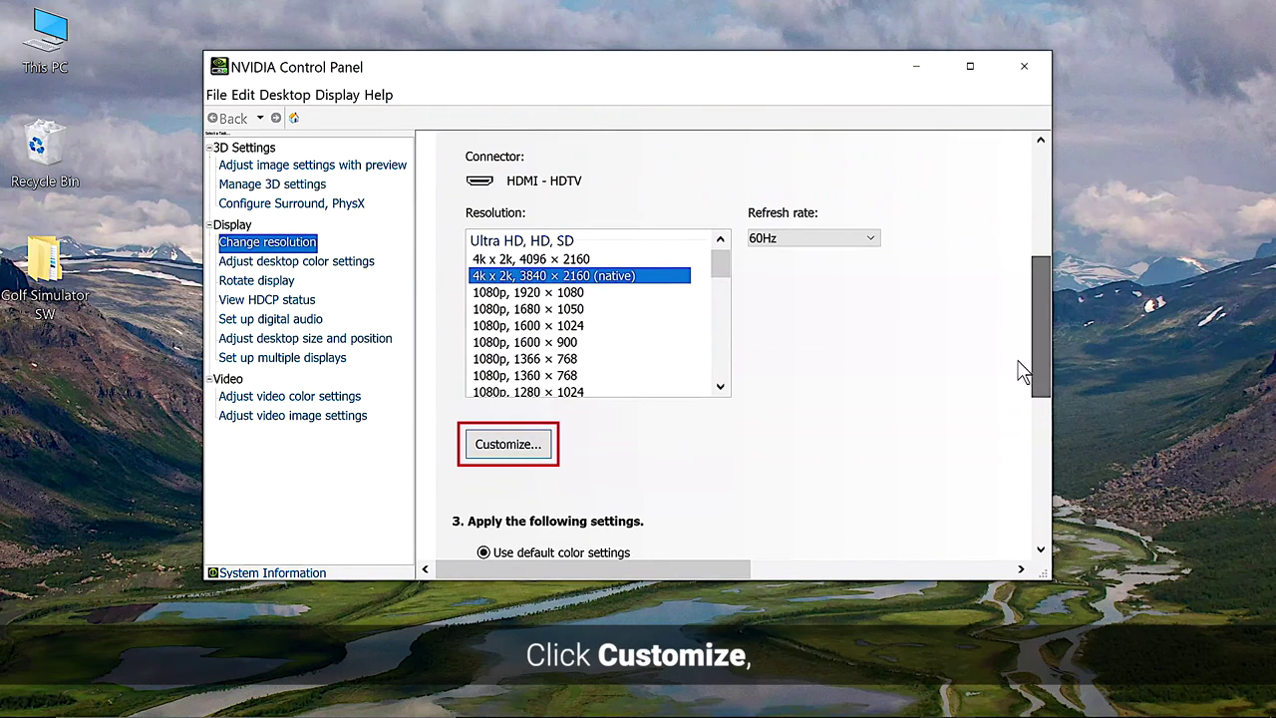
{"action": "left_click", "coordinate": [529, 447]}
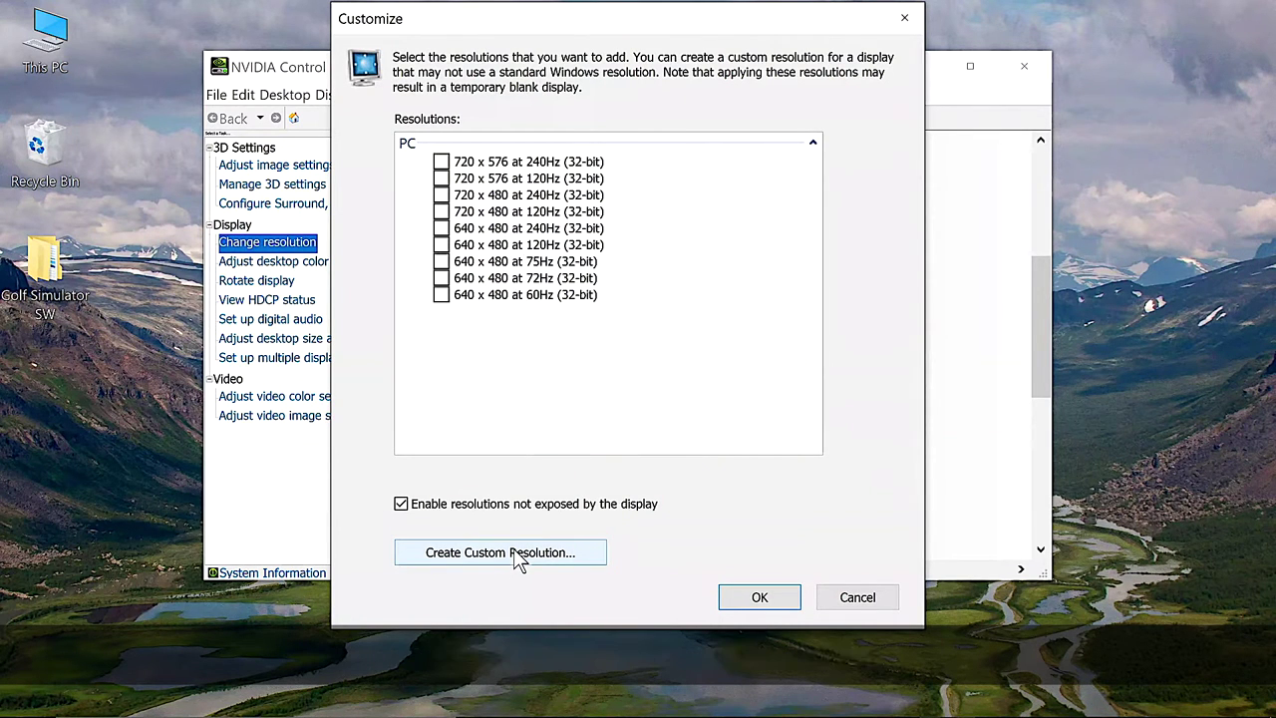
Create a custom 2880 horizontal × 2160 vertical resolution and test it.
{"action": "left_click", "coordinate": [504, 556]}
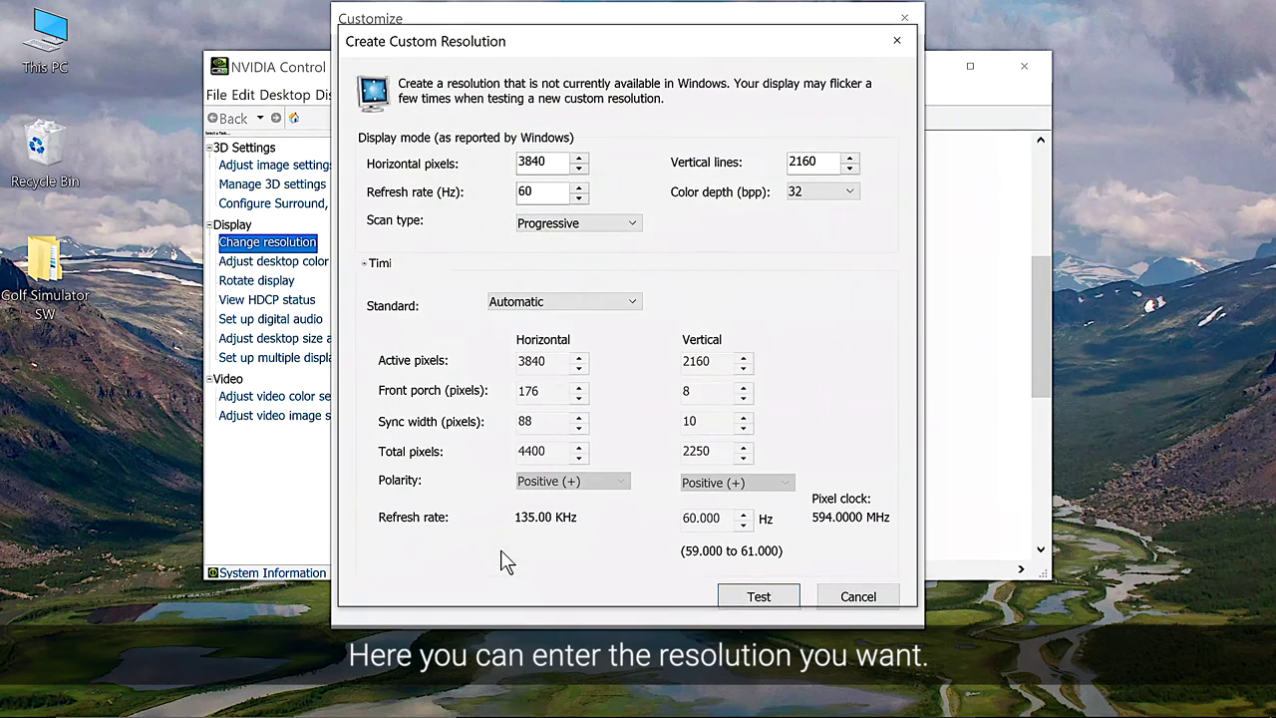
{"action": "left_click_drag", "start_coordinate": [549, 162], "coordinate": [489, 170]}
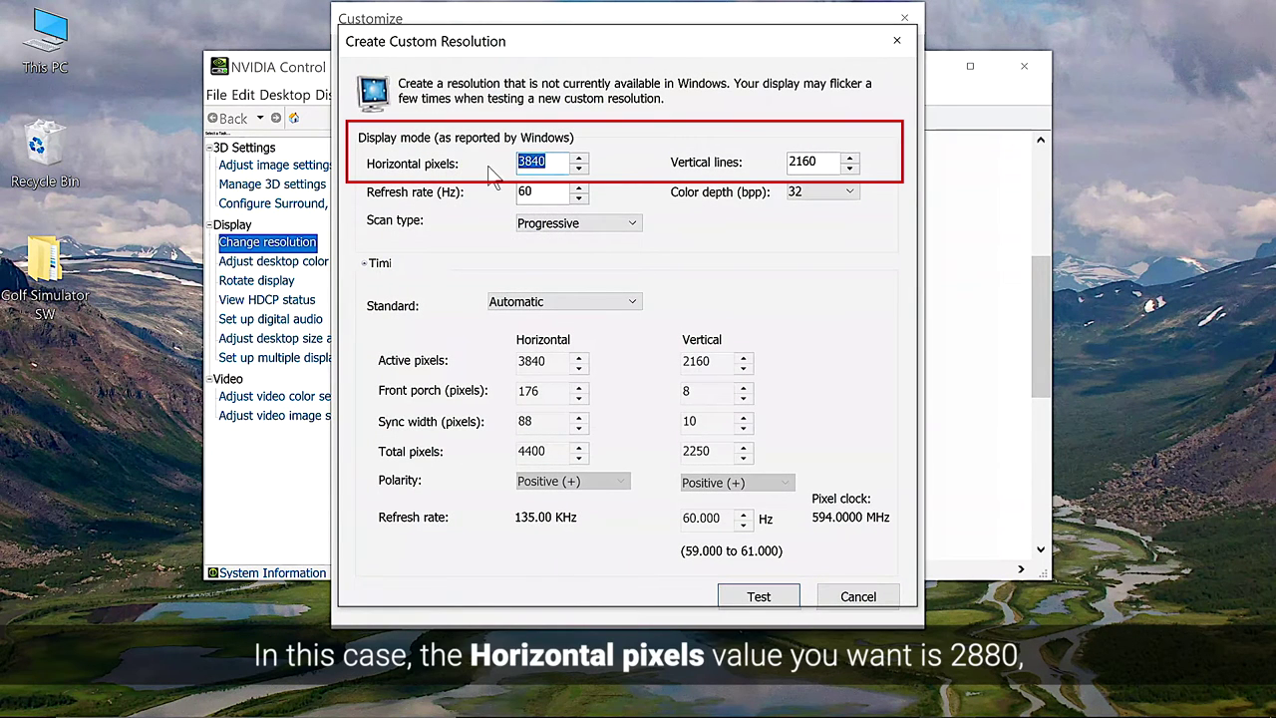
{"action": "type", "text": "2880"}
{"action": "left_click_drag", "start_coordinate": [831, 162], "coordinate": [748, 174]}
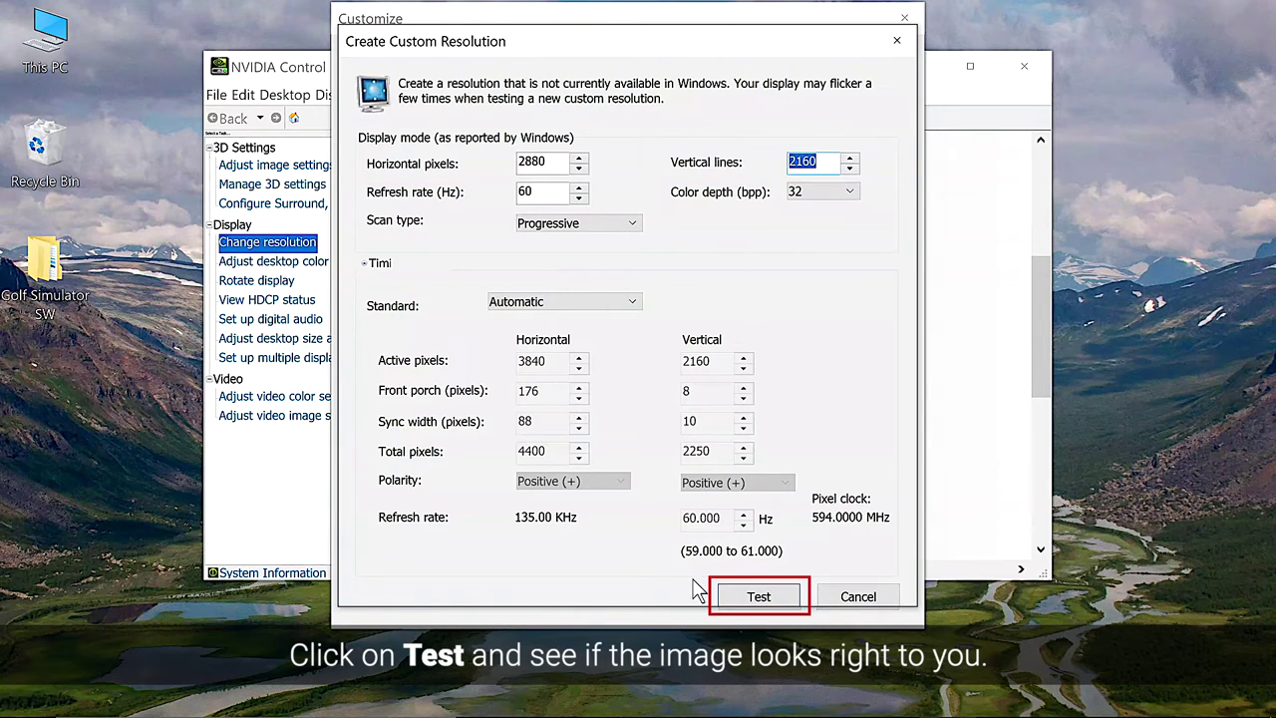
{"action": "left_click", "coordinate": [735, 597]}
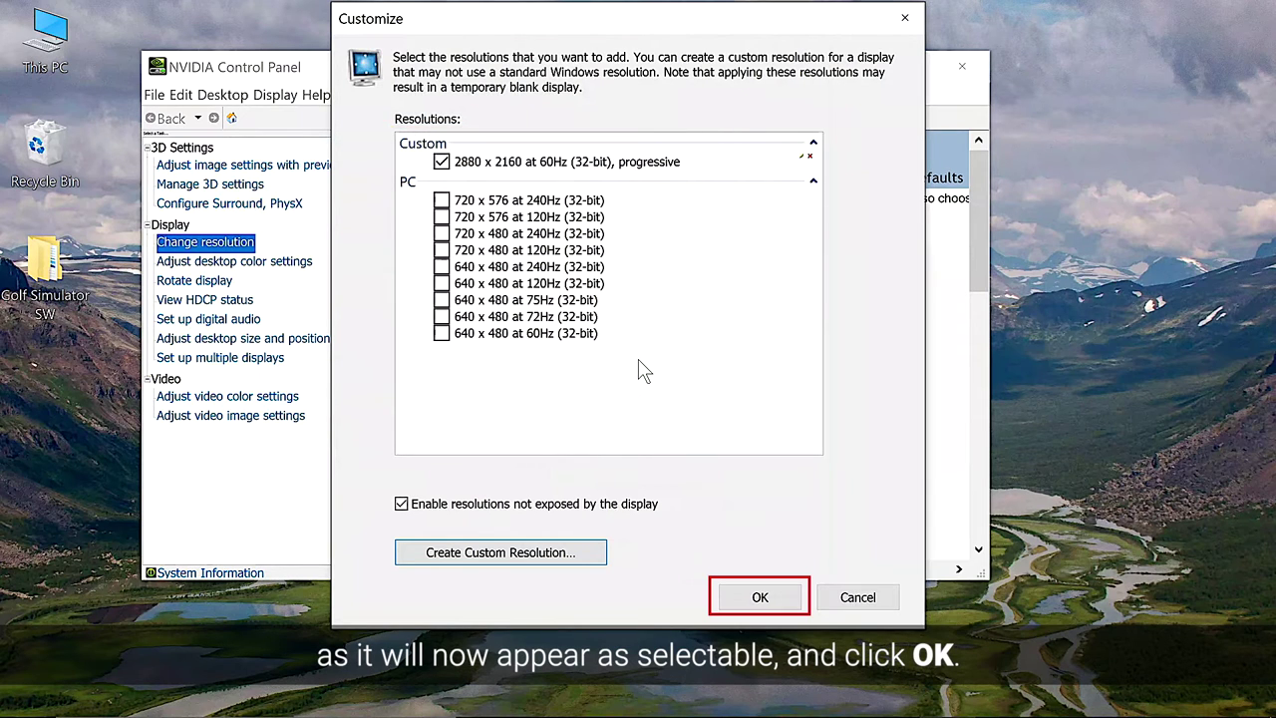
Confirm the custom resolution list and close NVIDIA Control Panel.
{"action": "left_click", "coordinate": [746, 598]}
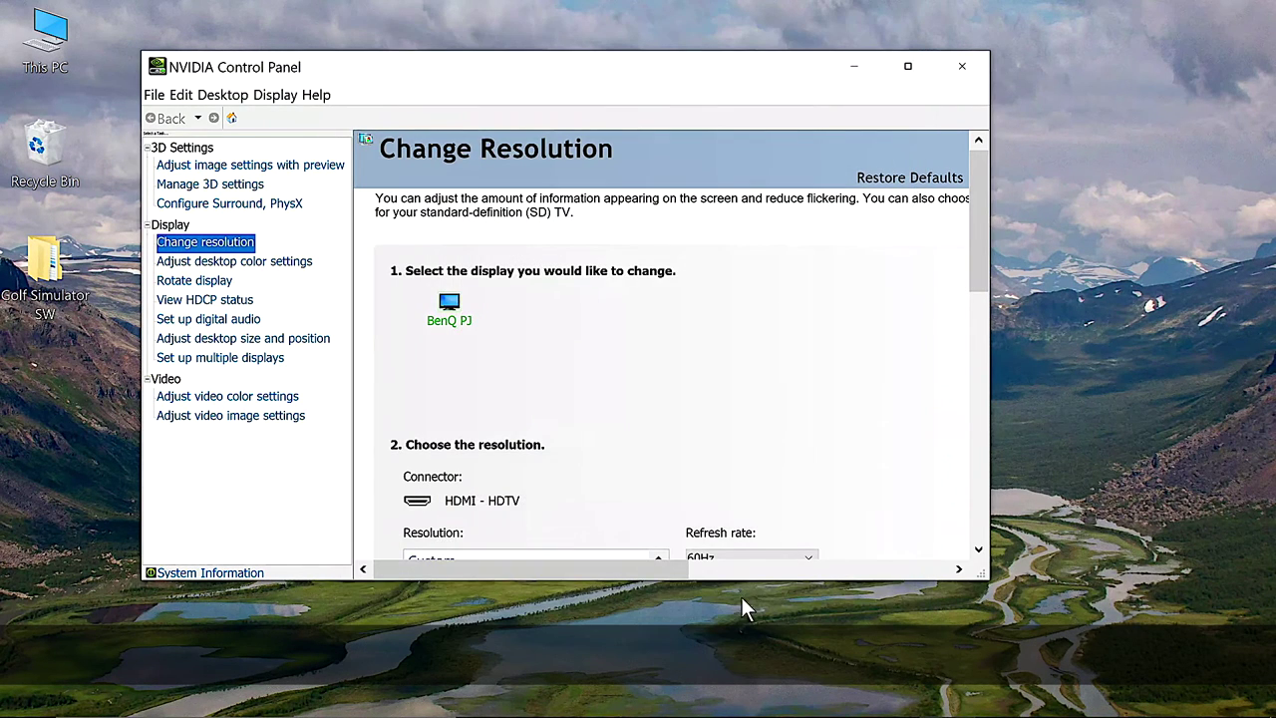
{"action": "left_click", "coordinate": [965, 64]}
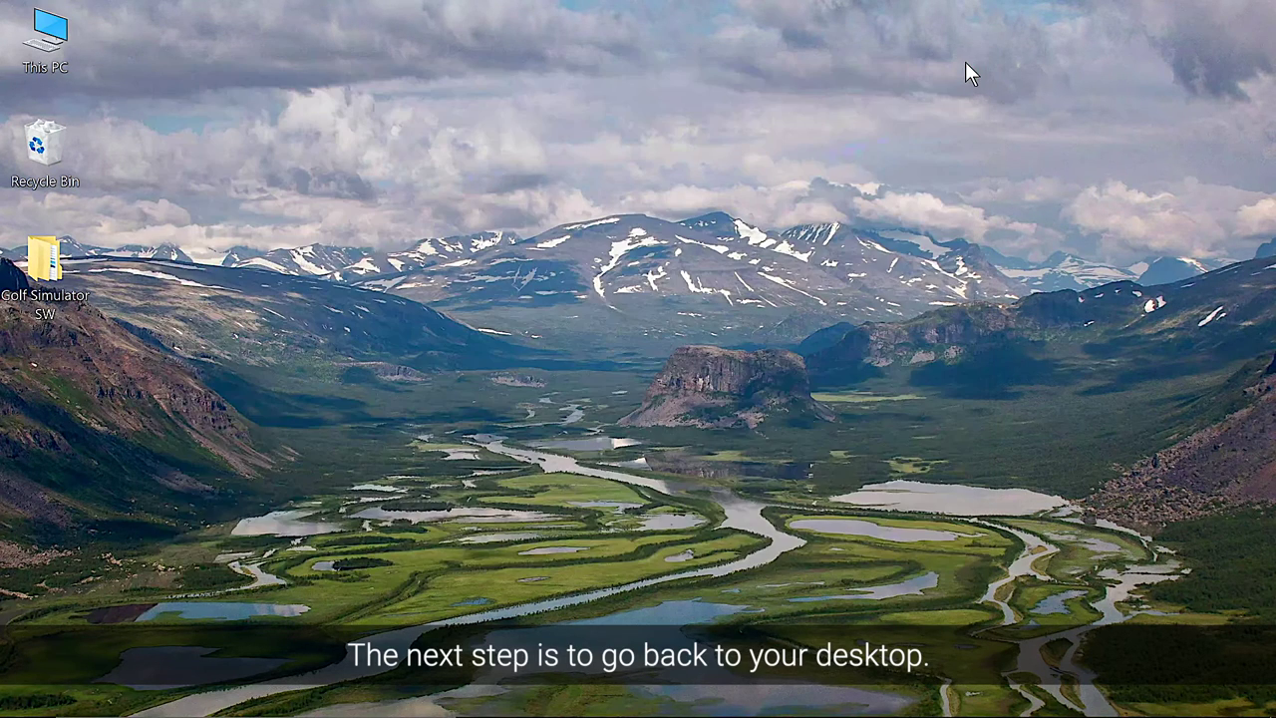
{"action": "right_click", "coordinate": [651, 233]}
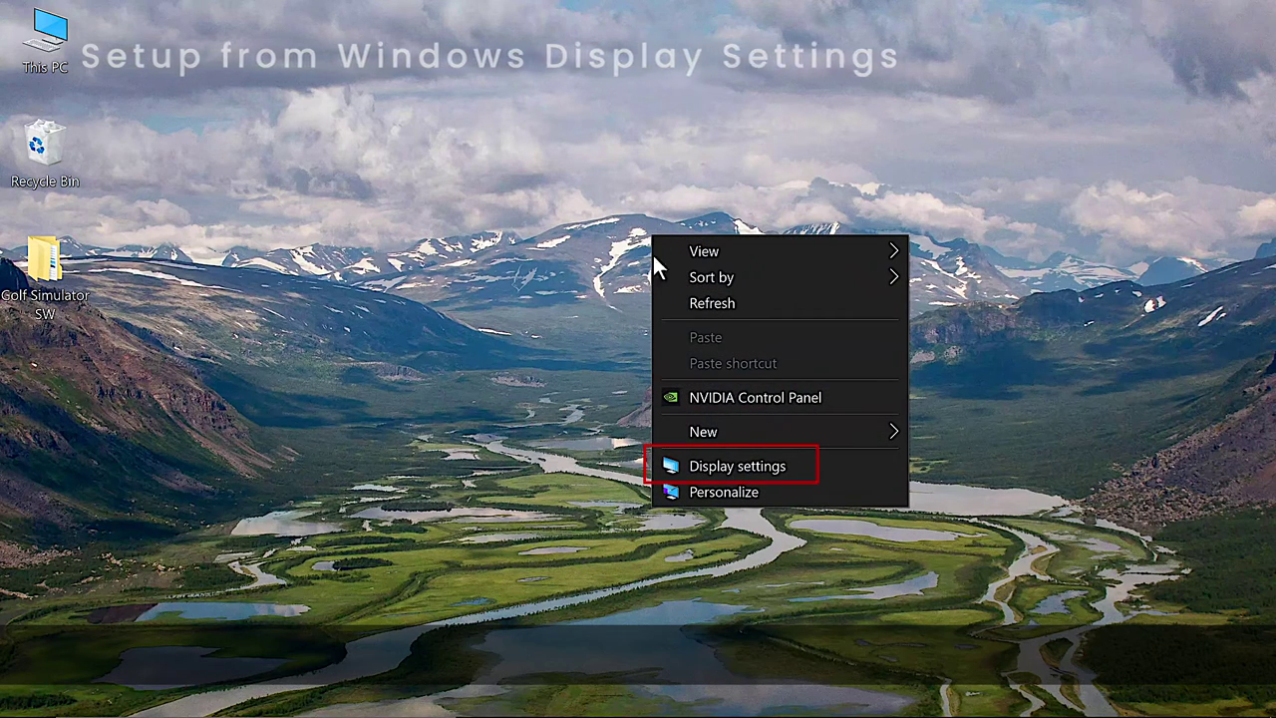
{"action": "left_click", "coordinate": [717, 466]}
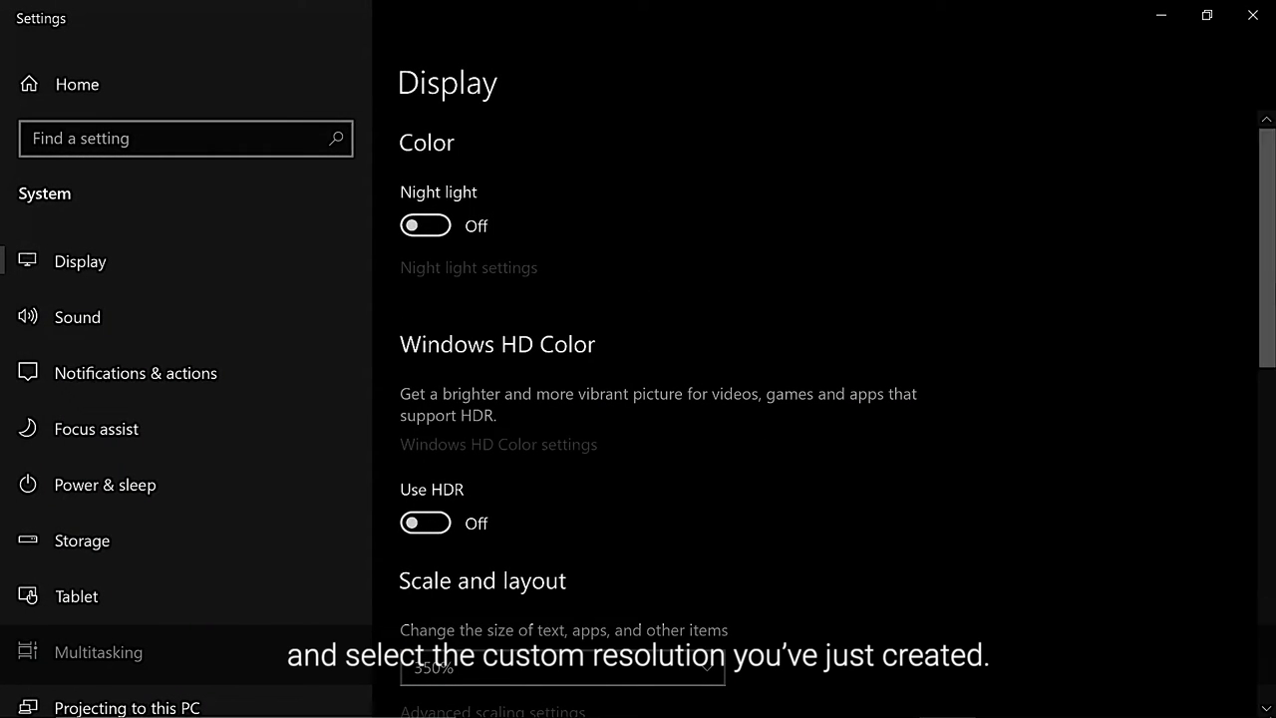
Set the Windows display resolution to 2880 × 2160, keep it, and close Settings.
{"action": "left_click_drag", "start_coordinate": [1273, 297], "coordinate": [1244, 433]}
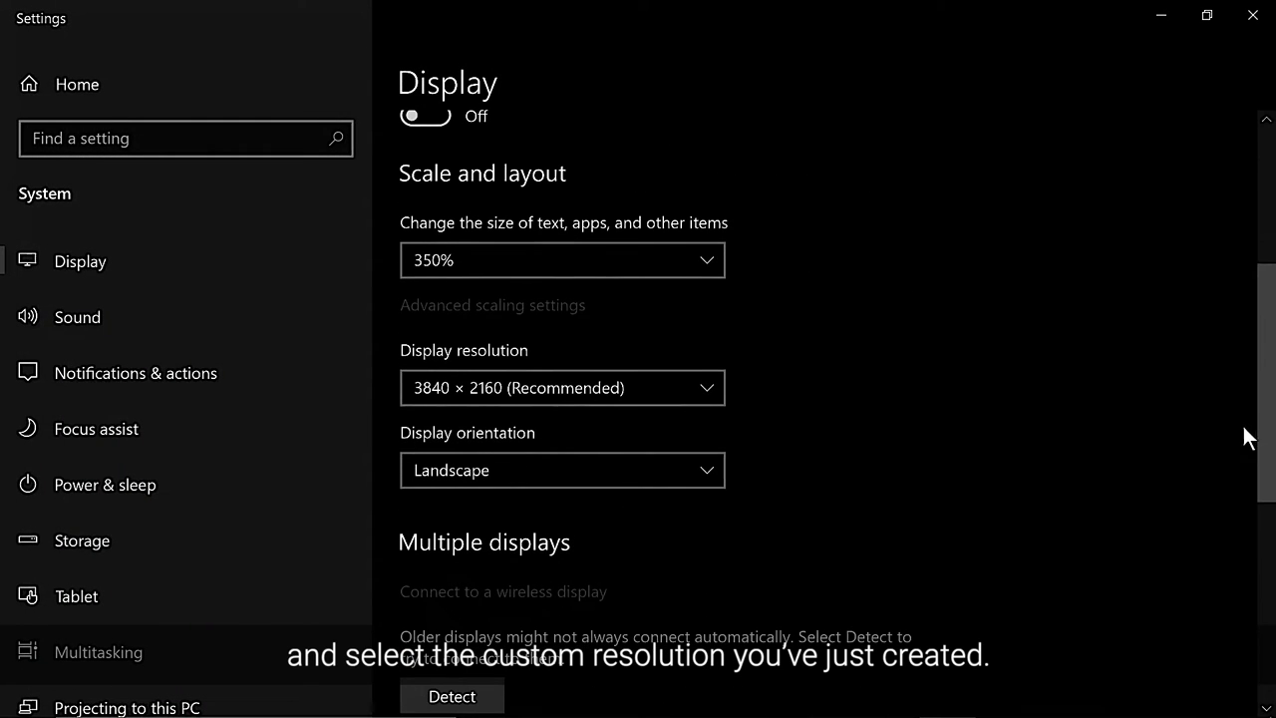
{"action": "left_click", "coordinate": [689, 386]}
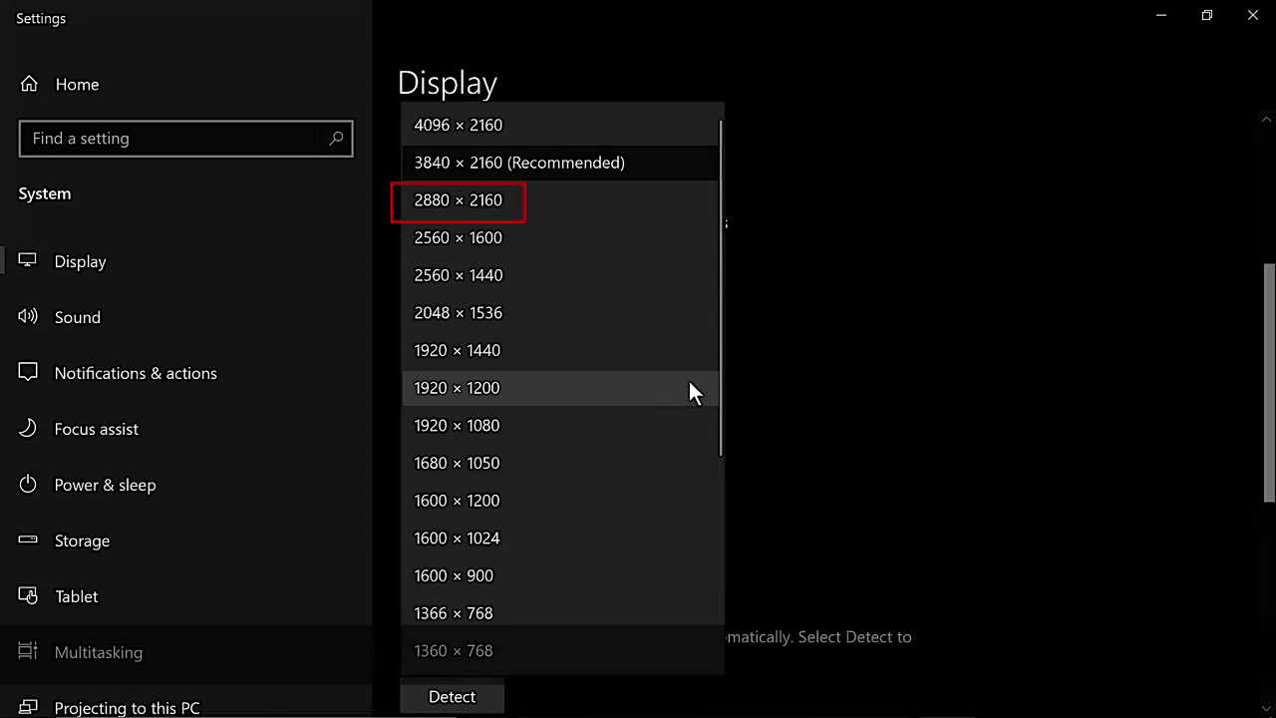
{"action": "left_click", "coordinate": [622, 213]}
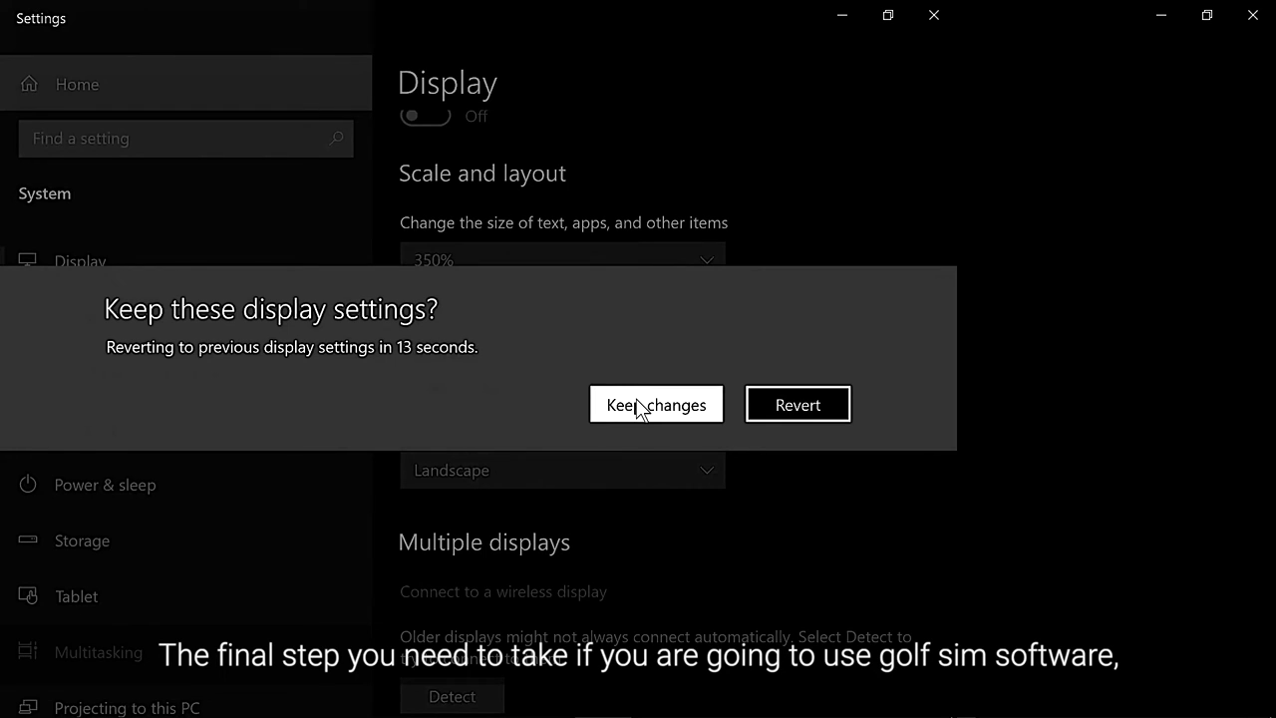
{"action": "left_click", "coordinate": [636, 398]}
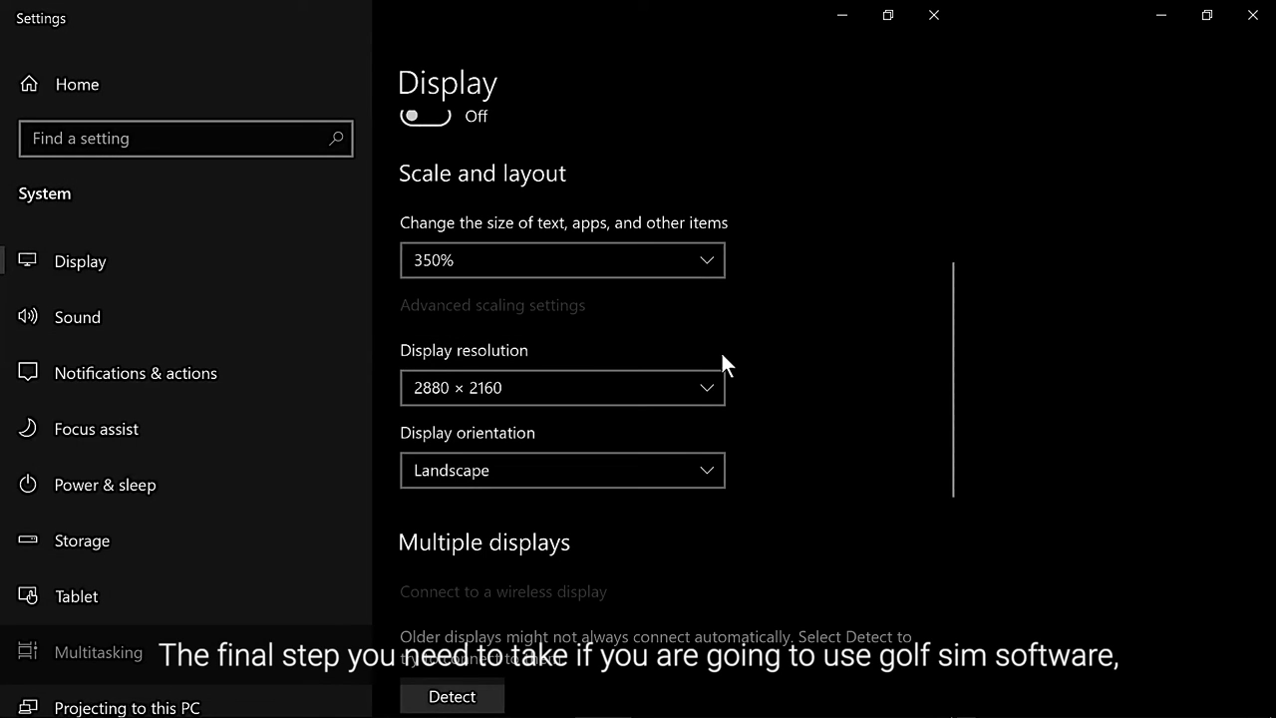
{"action": "left_click", "coordinate": [940, 24]}
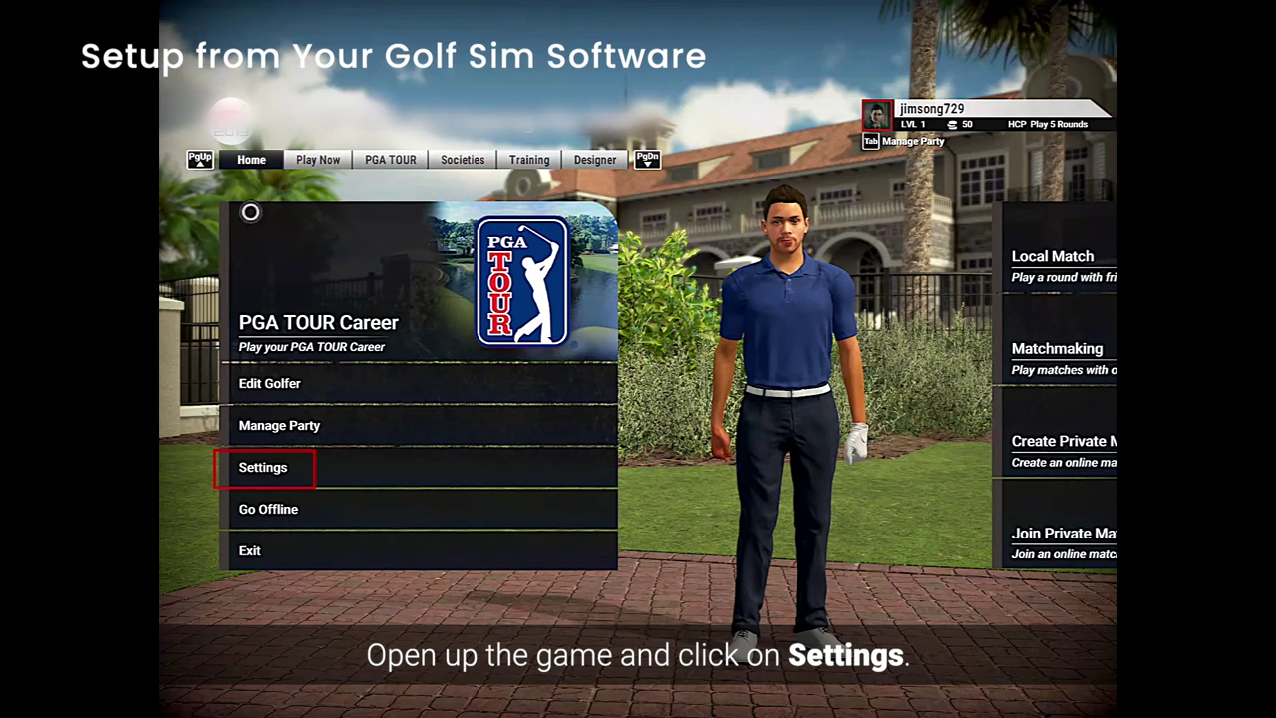
Open The Golf Club 2019's Graphics settings, showing 2880 x 2160 @ 60Hz.
{"action": "left_click", "coordinate": [264, 472]}
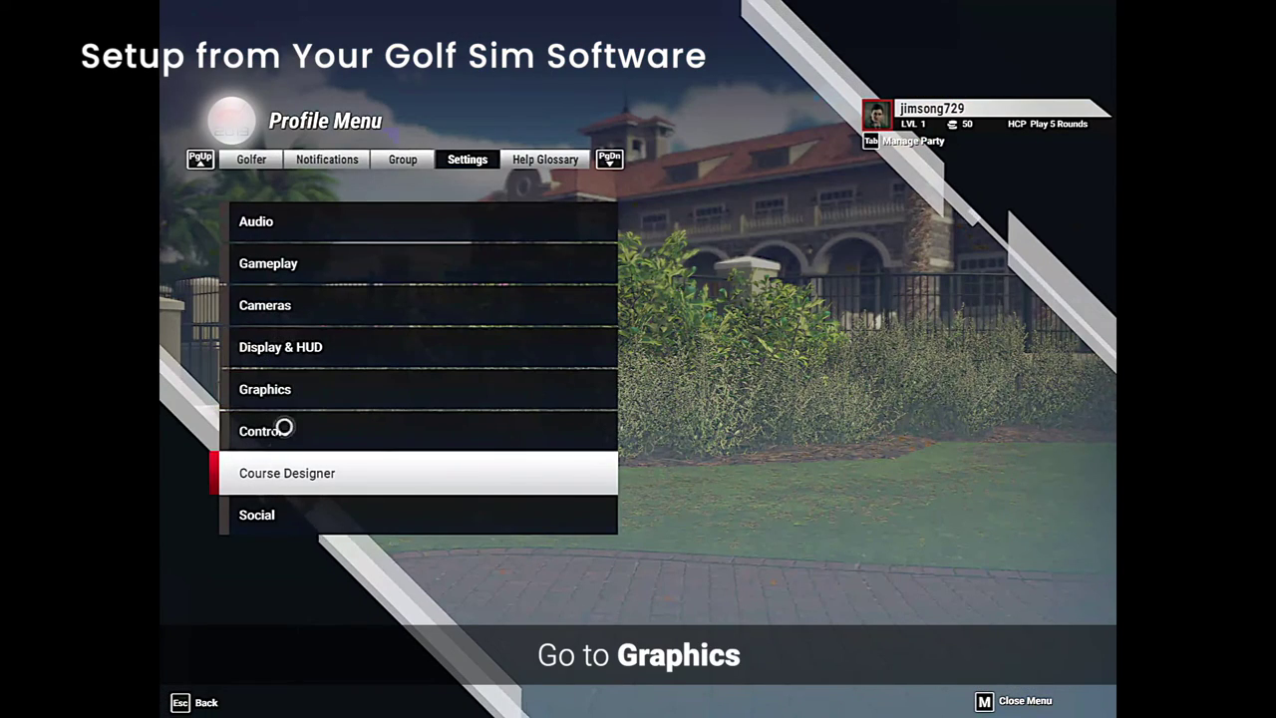
{"action": "left_click", "coordinate": [293, 388]}
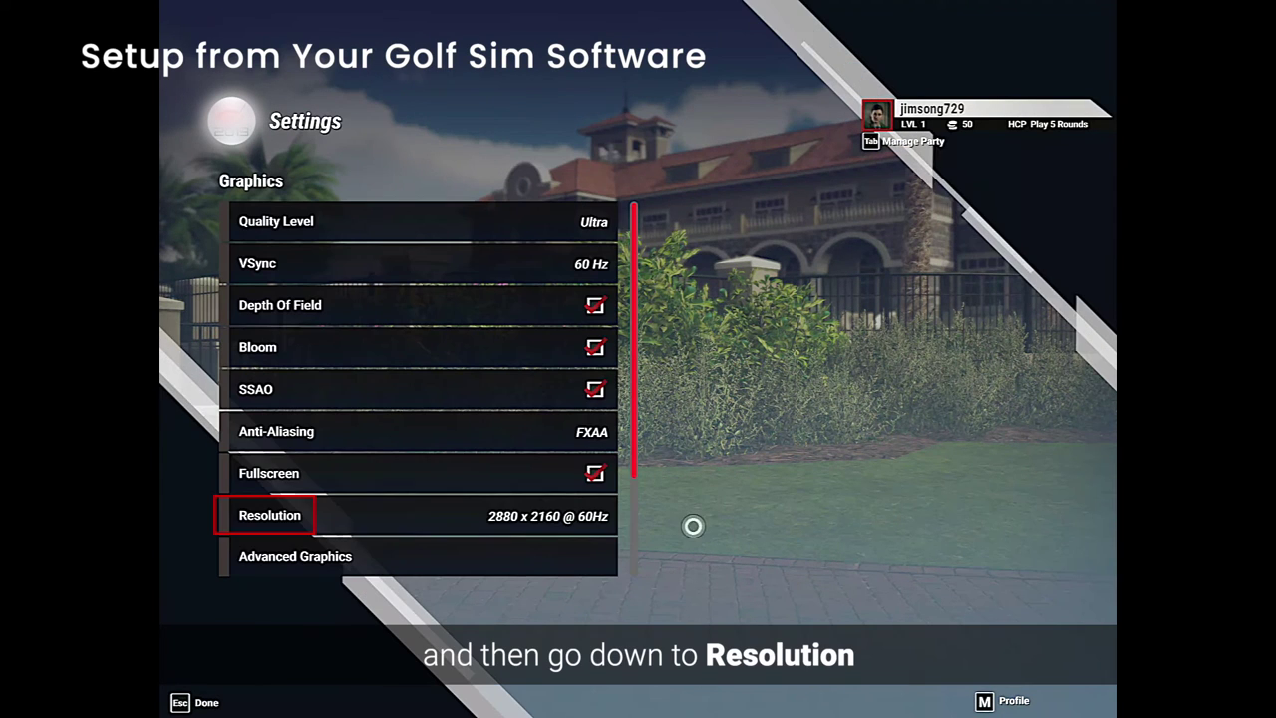